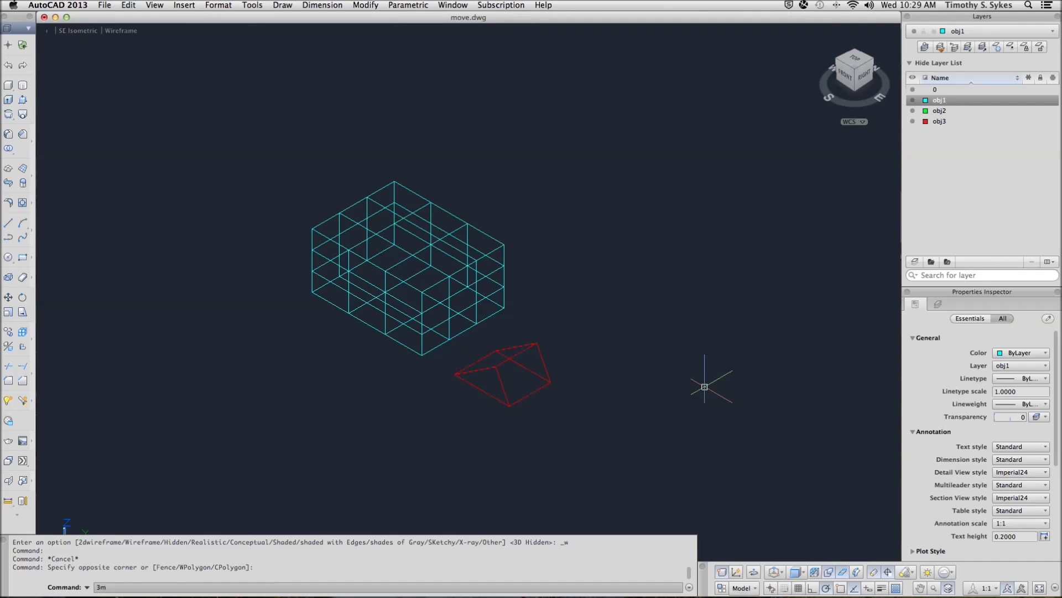
# Step: Use 3M to move the red pyramid along X into the lower part of the cyan box
pyautogui.write('3M')
pyautogui.press('Return')
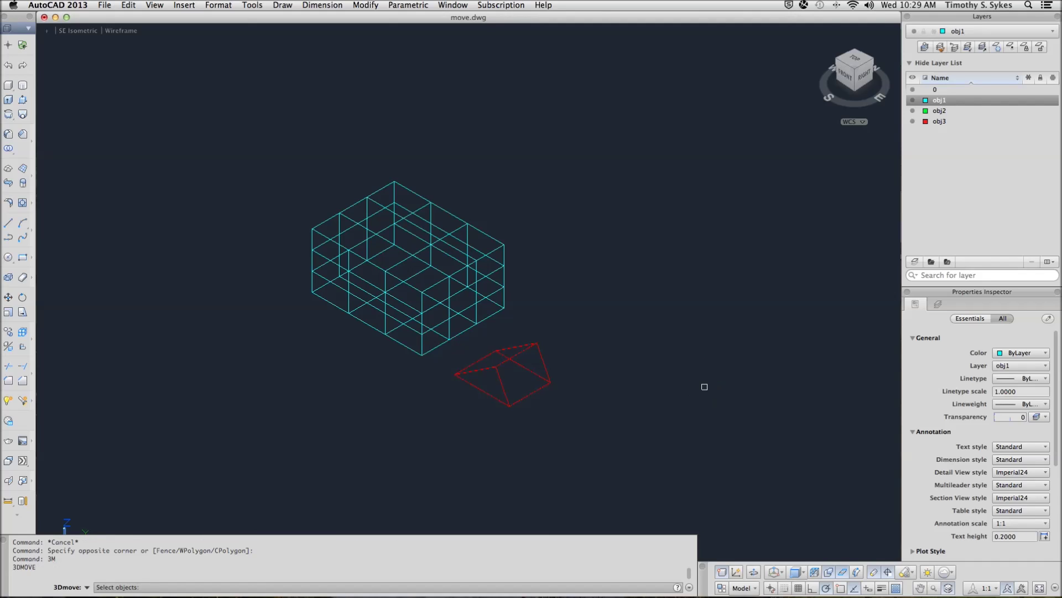
pyautogui.click(478, 390)
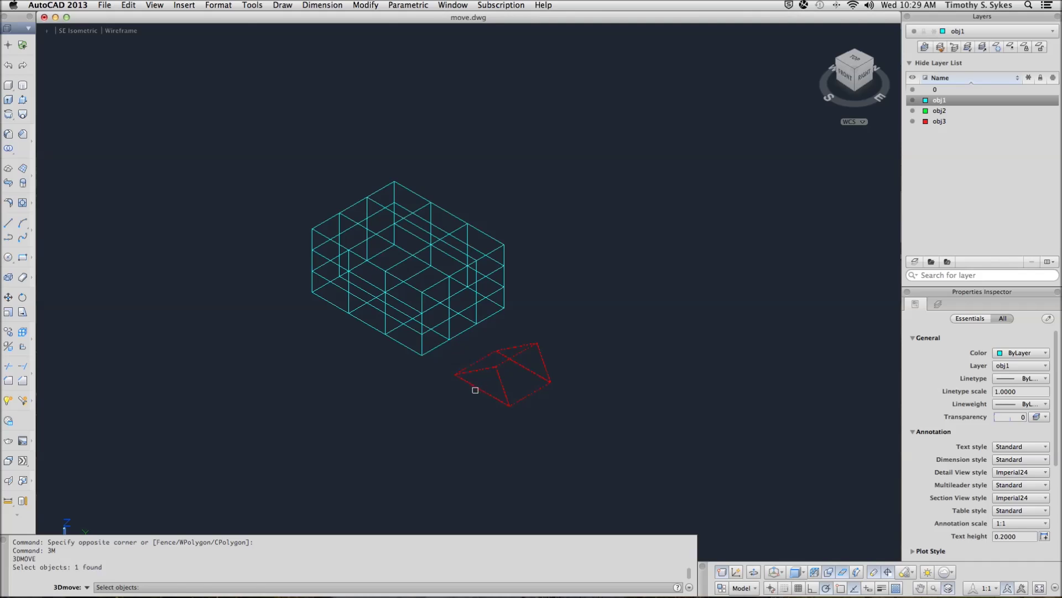
pyautogui.press('Return')
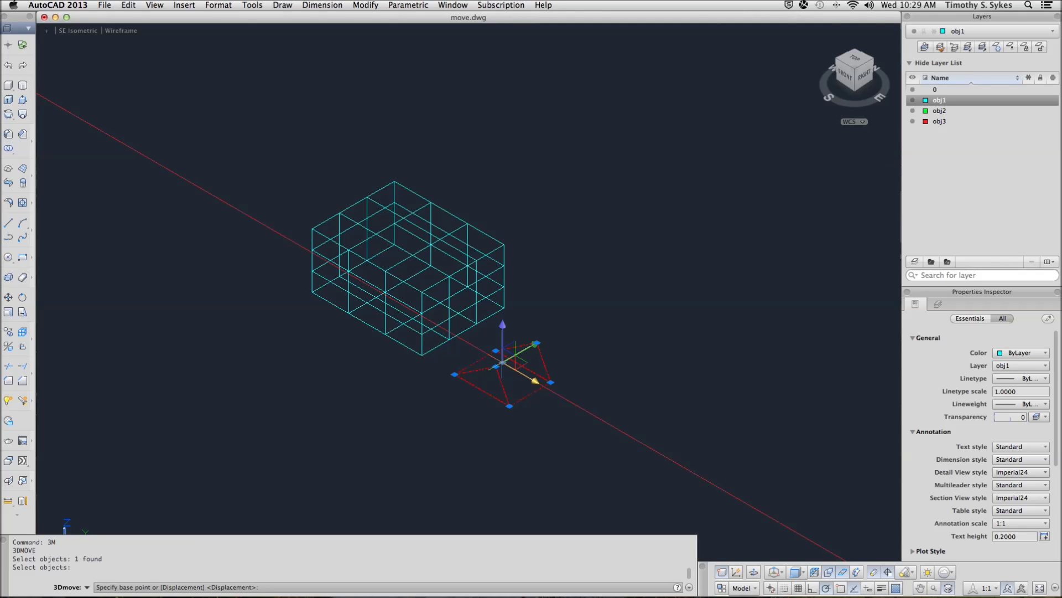
pyautogui.click(517, 371)
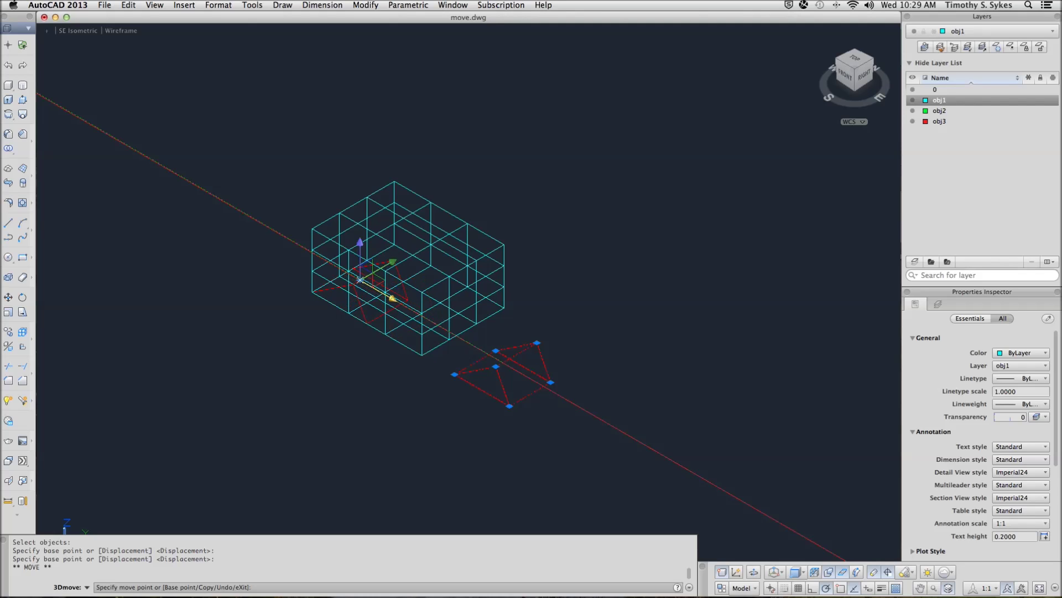
pyautogui.click(367, 281)
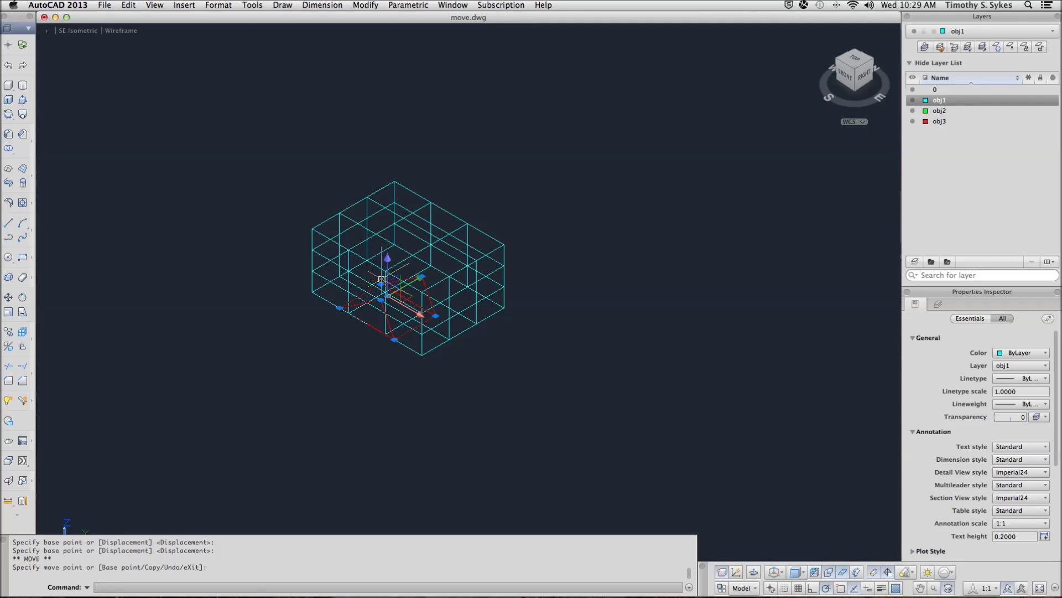
pyautogui.click(387, 260)
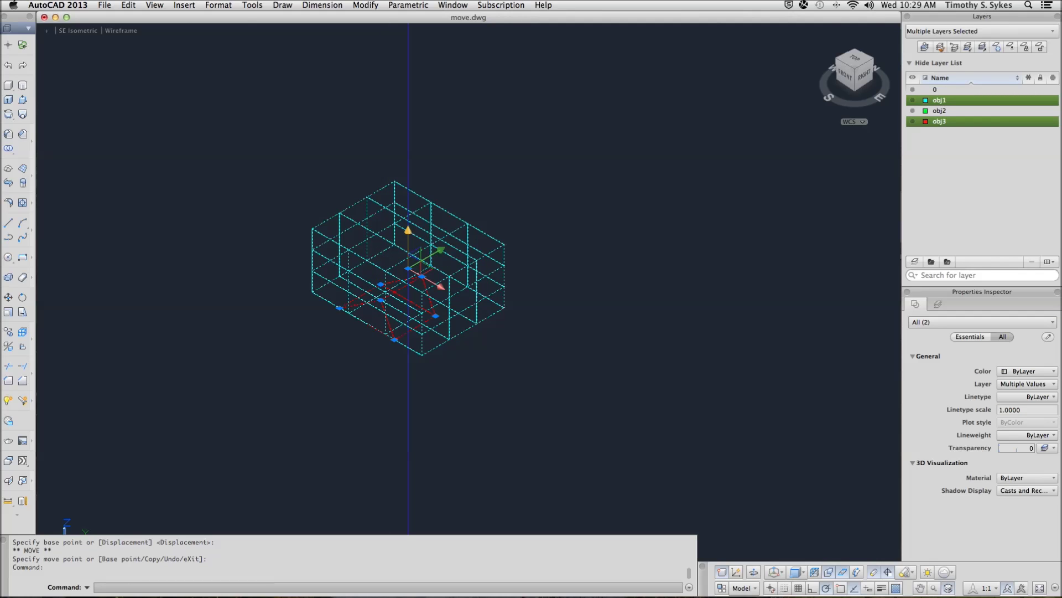
# Step: Raise the red pyramid along the Z axis to the upper level inside the box
pyautogui.press('Escape')
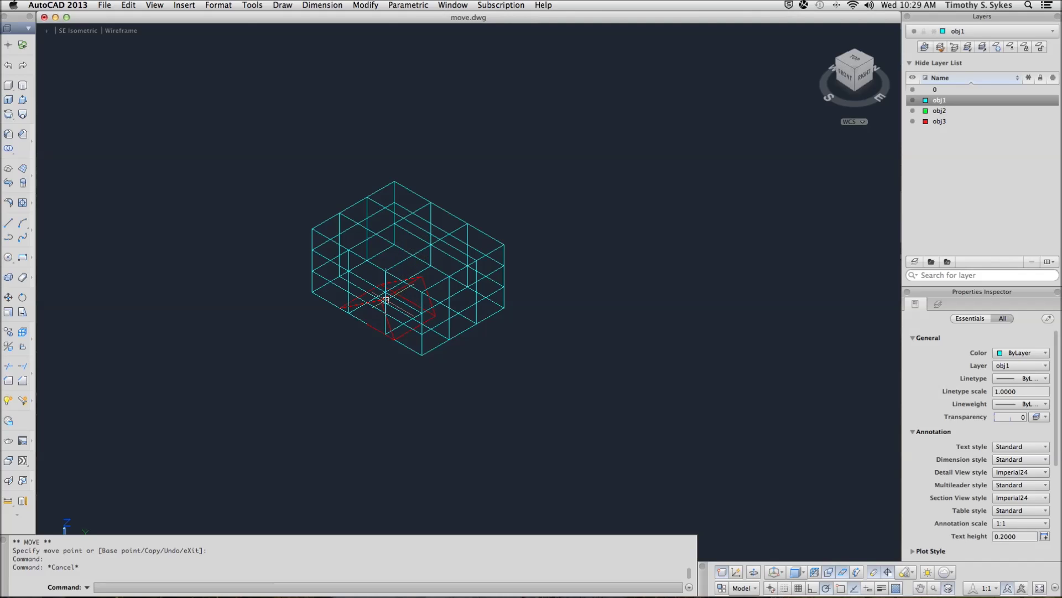
pyautogui.press('Return')
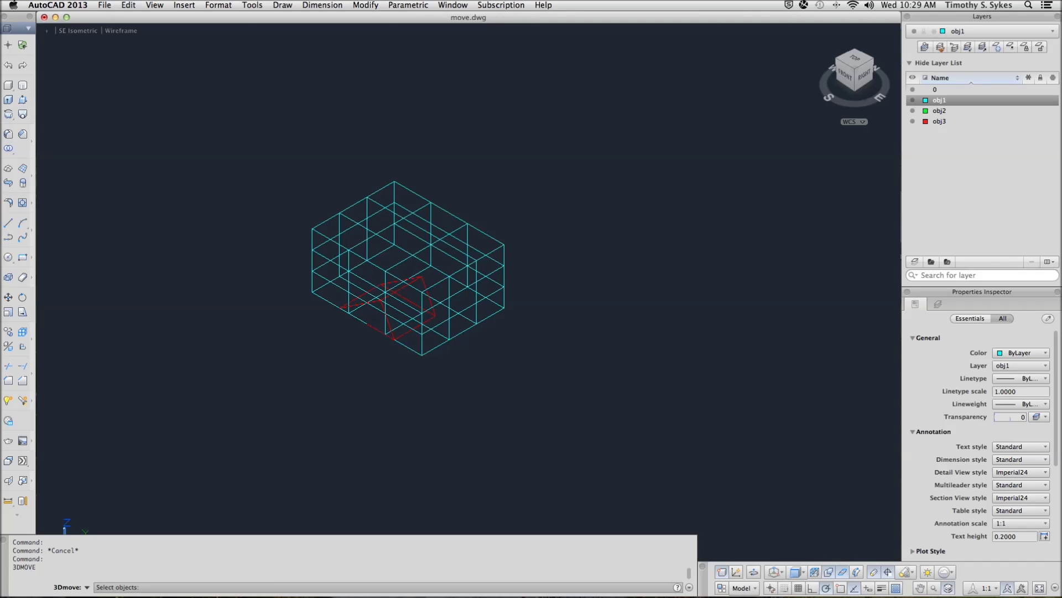
pyautogui.click(402, 334)
pyautogui.press('Return')
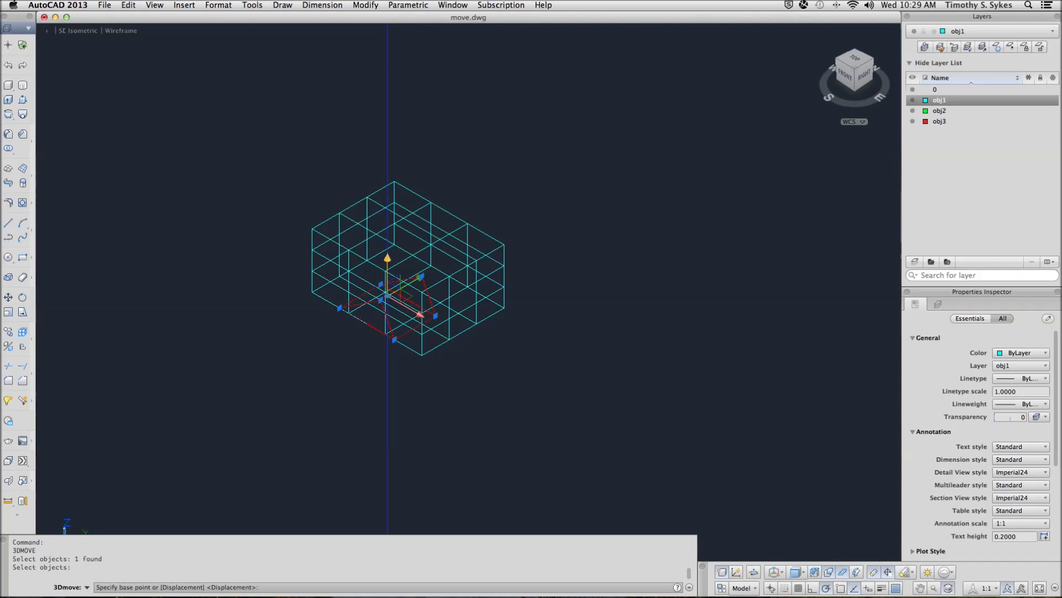
pyautogui.click(388, 280)
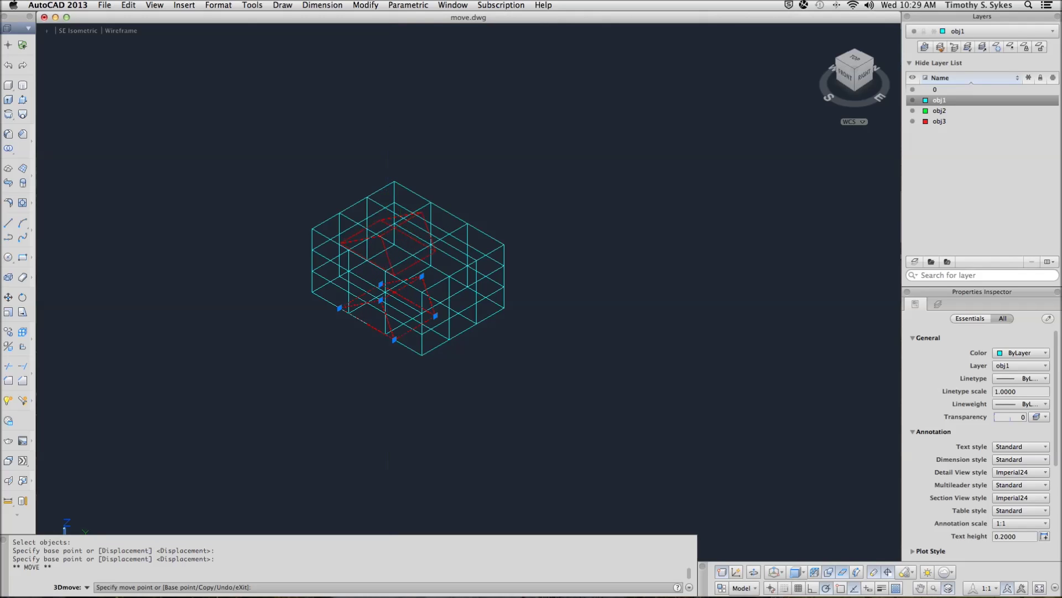
pyautogui.click(389, 235)
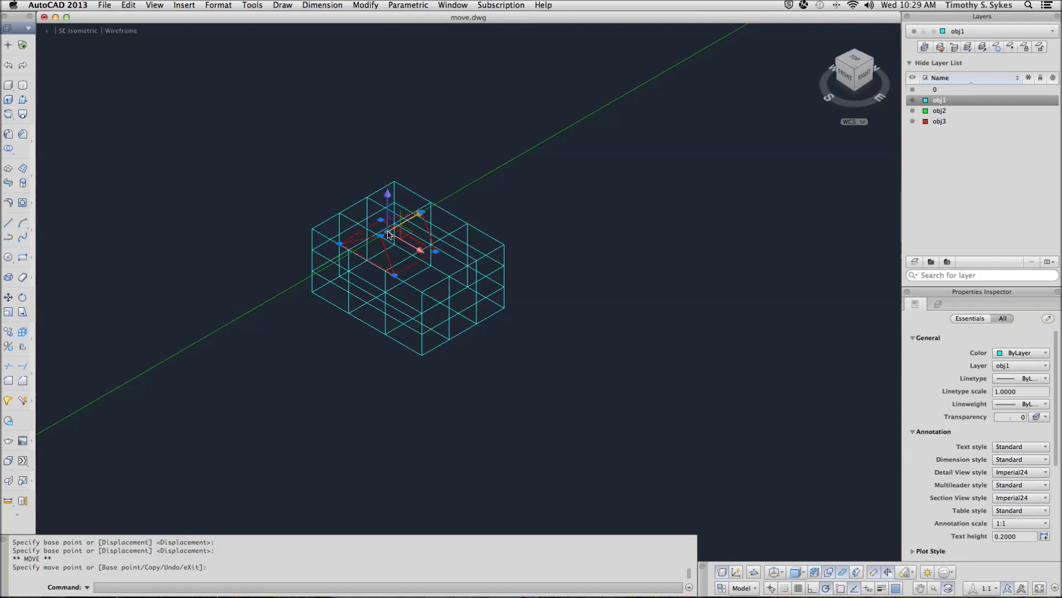
pyautogui.press('Return')
pyautogui.press('Return')
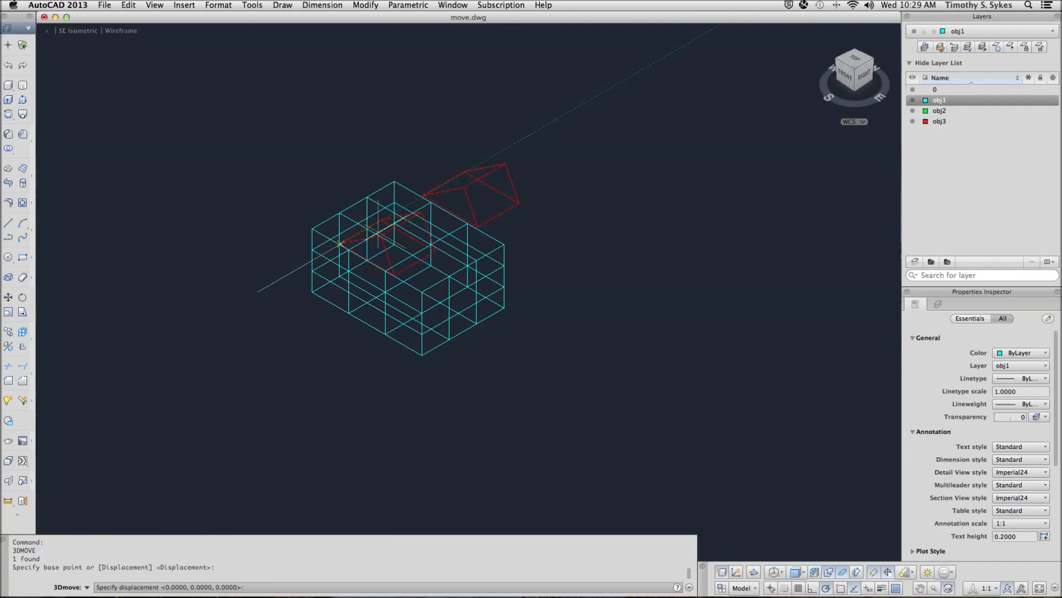
# Step: Move the pyramid along Y onto the box top, then undo the moves to restore it
pyautogui.press('Escape')
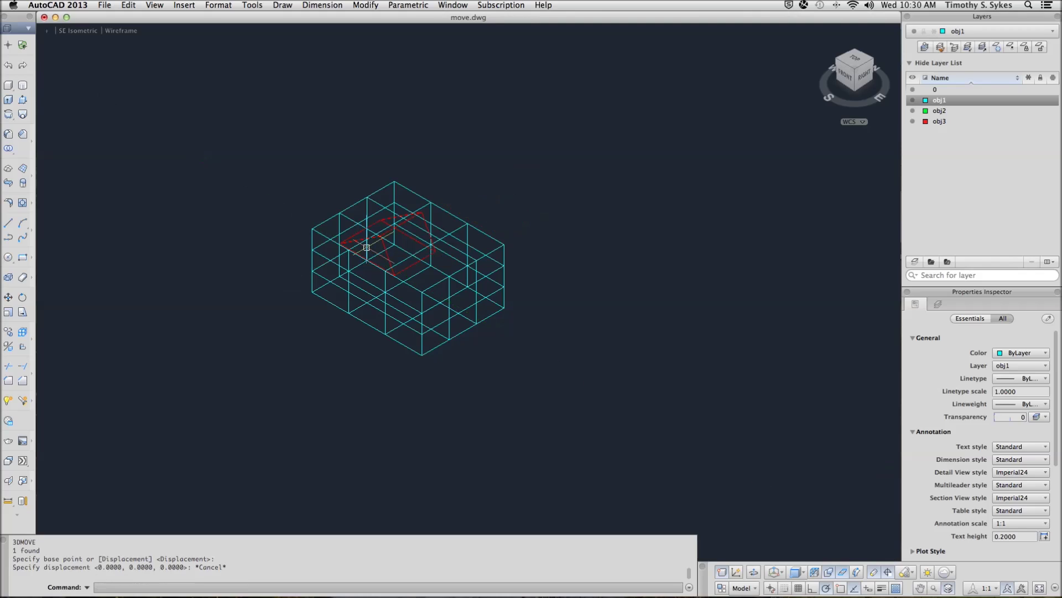
pyautogui.press('Return')
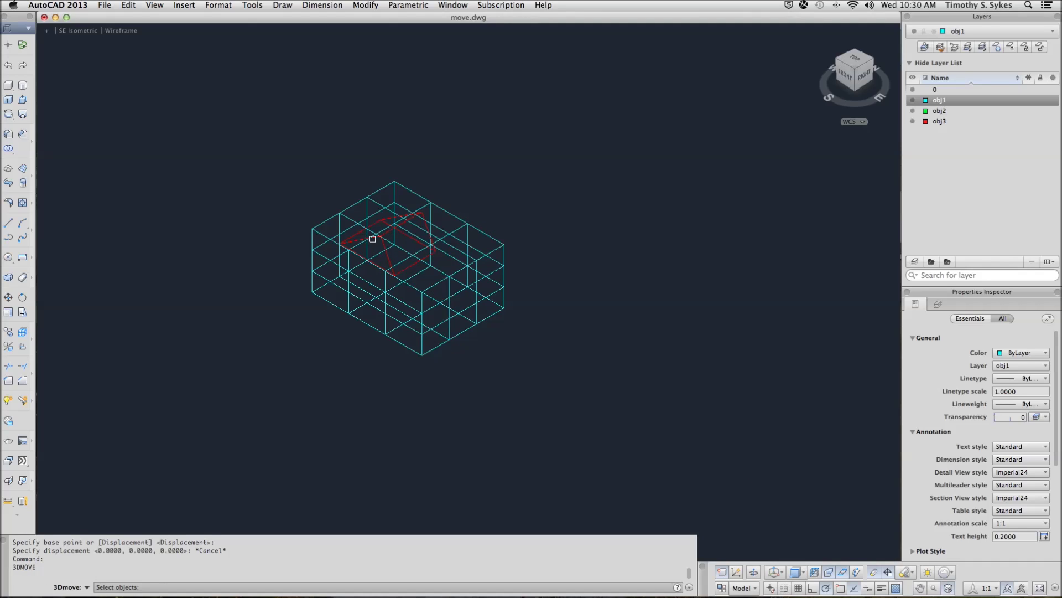
pyautogui.click(381, 243)
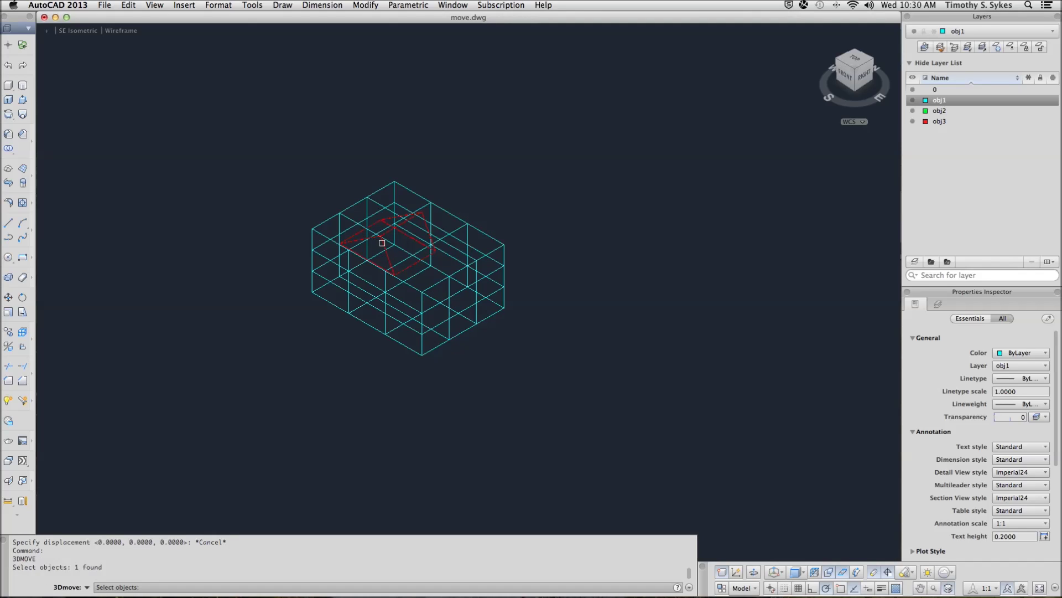
pyautogui.press('Return')
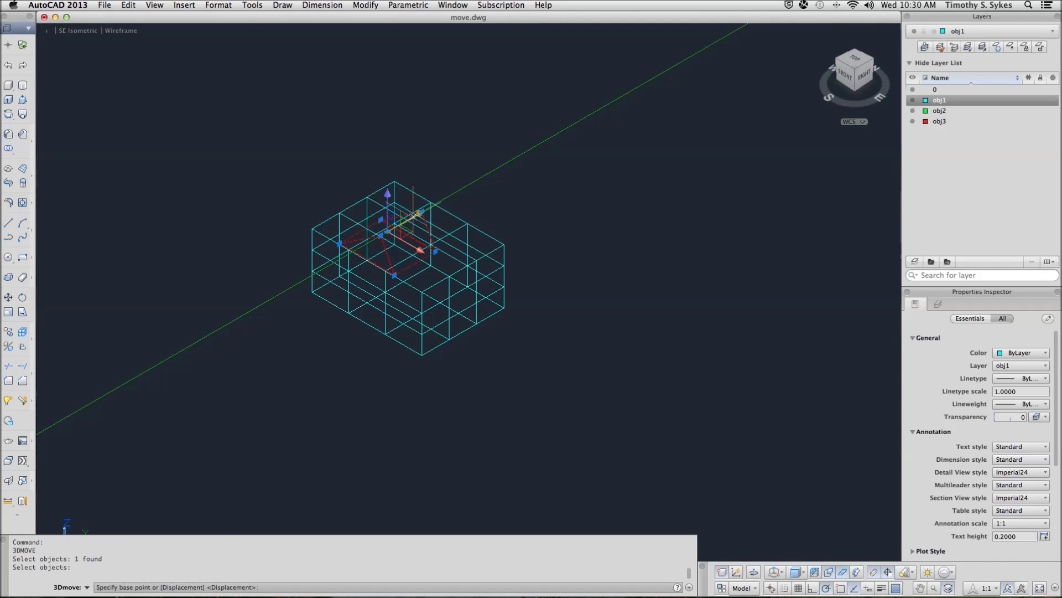
pyautogui.click(401, 223)
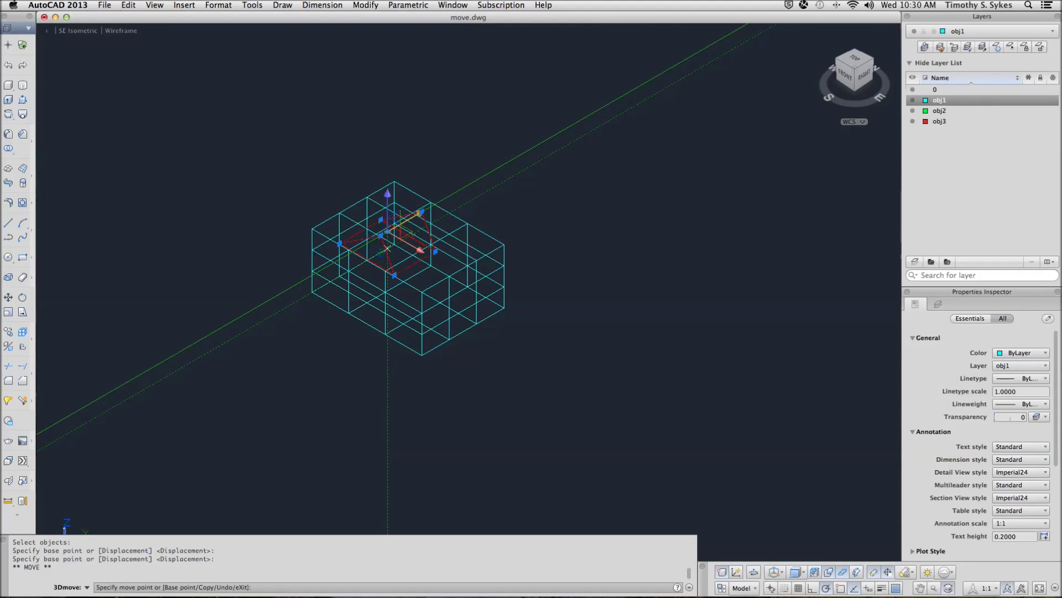
pyautogui.click(449, 197)
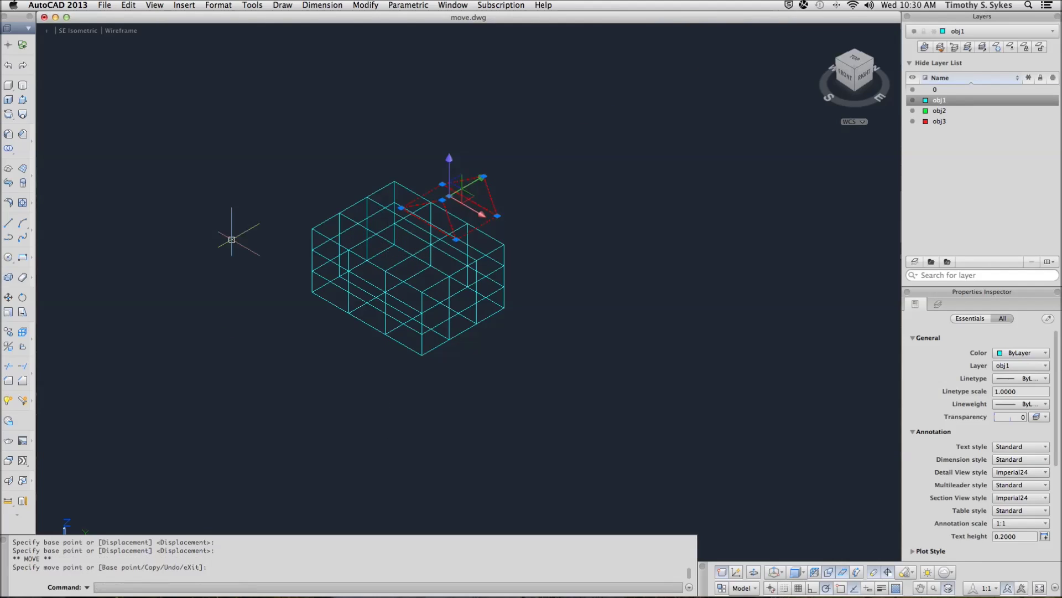
pyautogui.press('super+z')
pyautogui.press('super+z')
pyautogui.press('super+z')
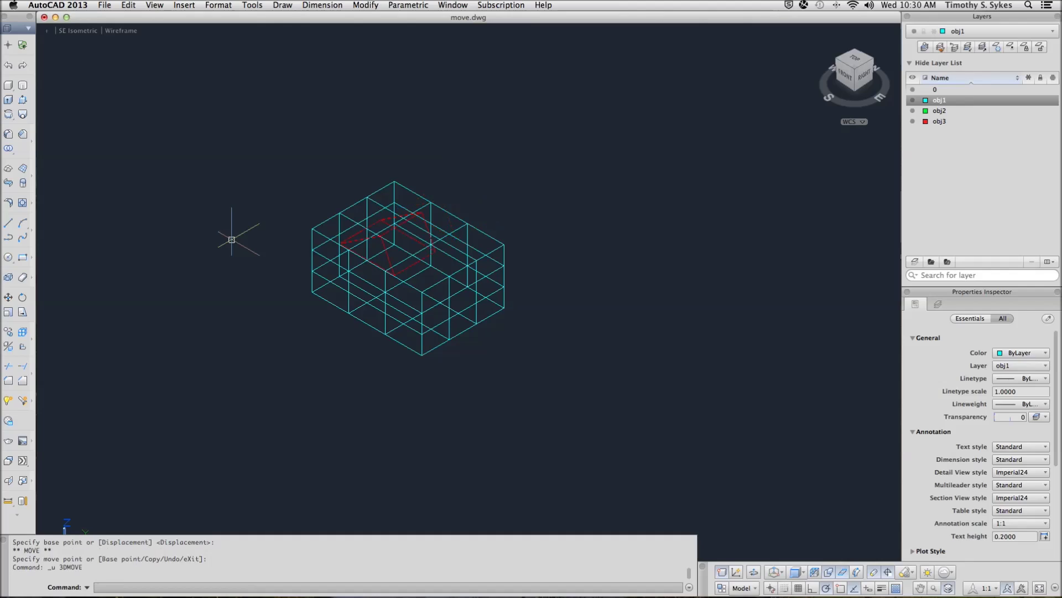
pyautogui.press('super+z')
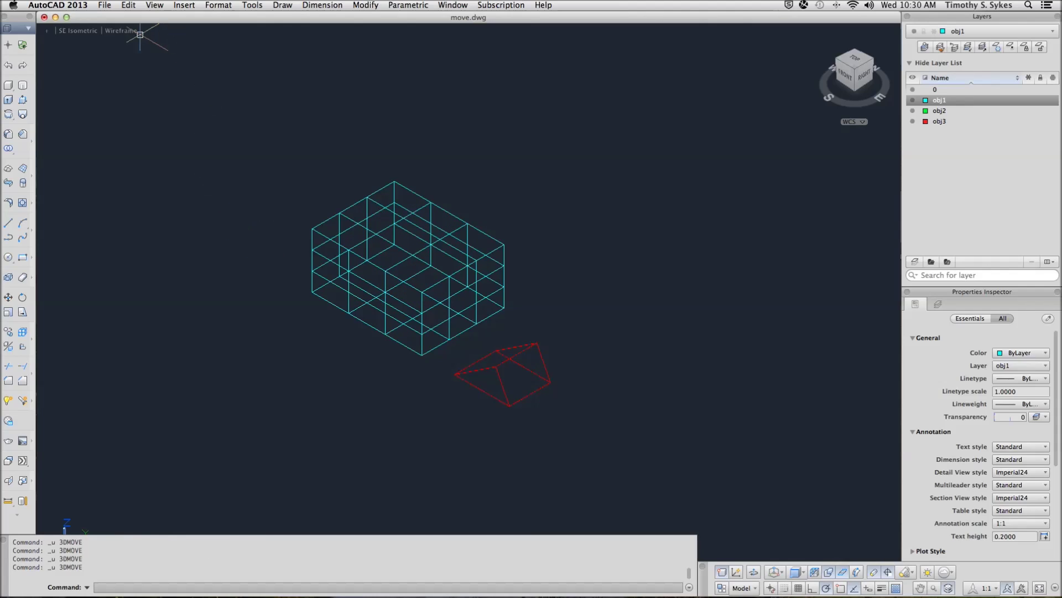
# Step: Switch to the Conceptual visual style and review the default gizmo choices without changing them
pyautogui.click(133, 32)
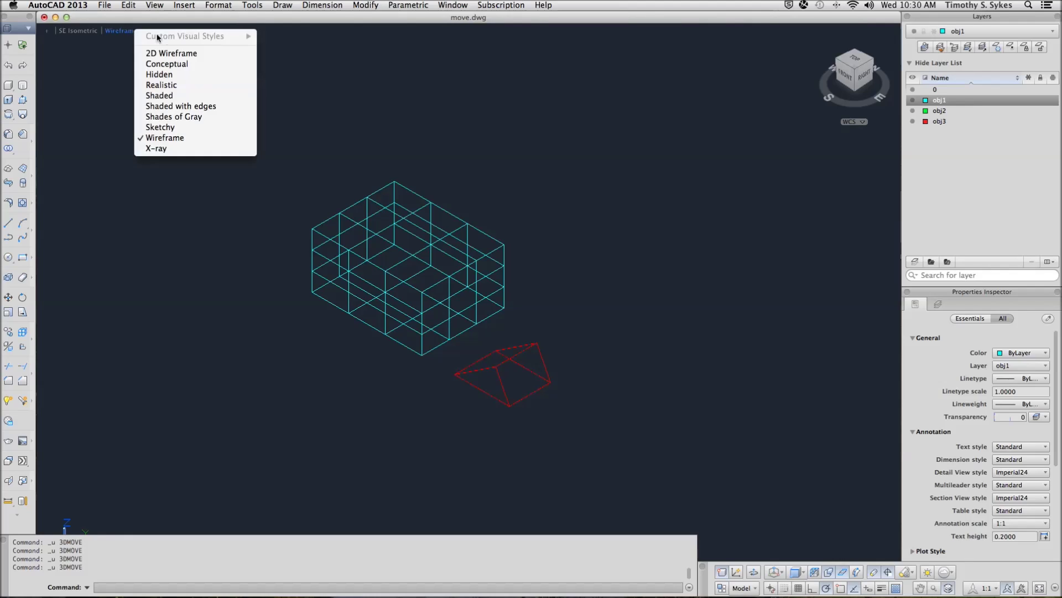
pyautogui.click(192, 63)
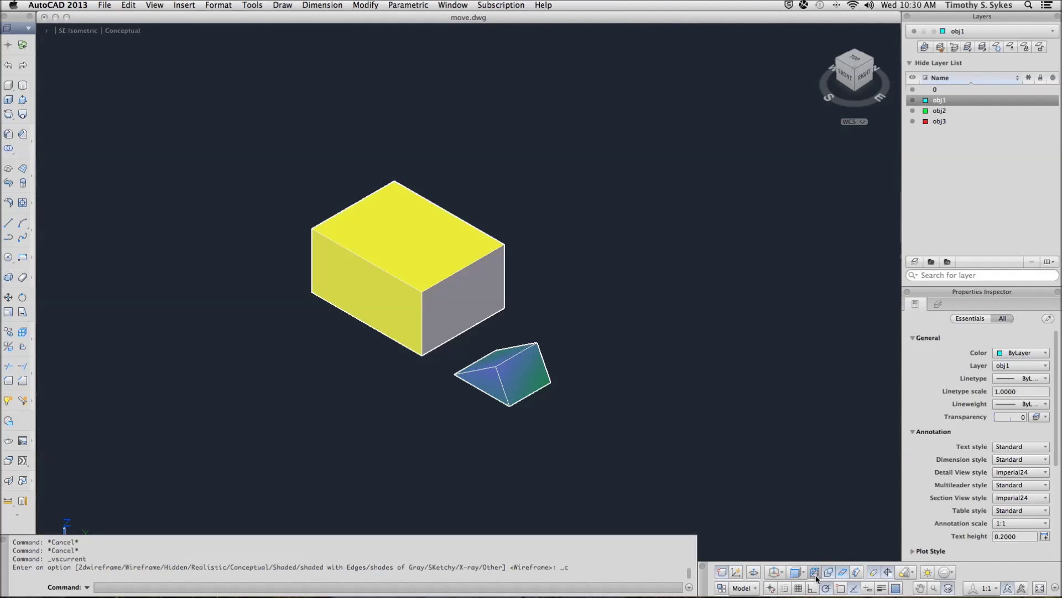
pyautogui.click(781, 576)
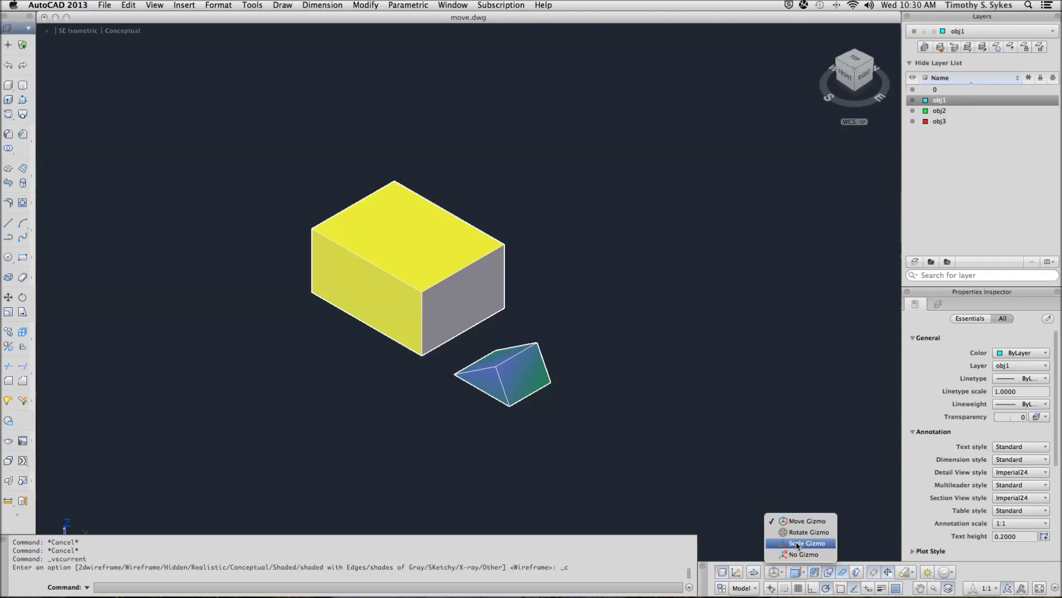
pyautogui.click(644, 467)
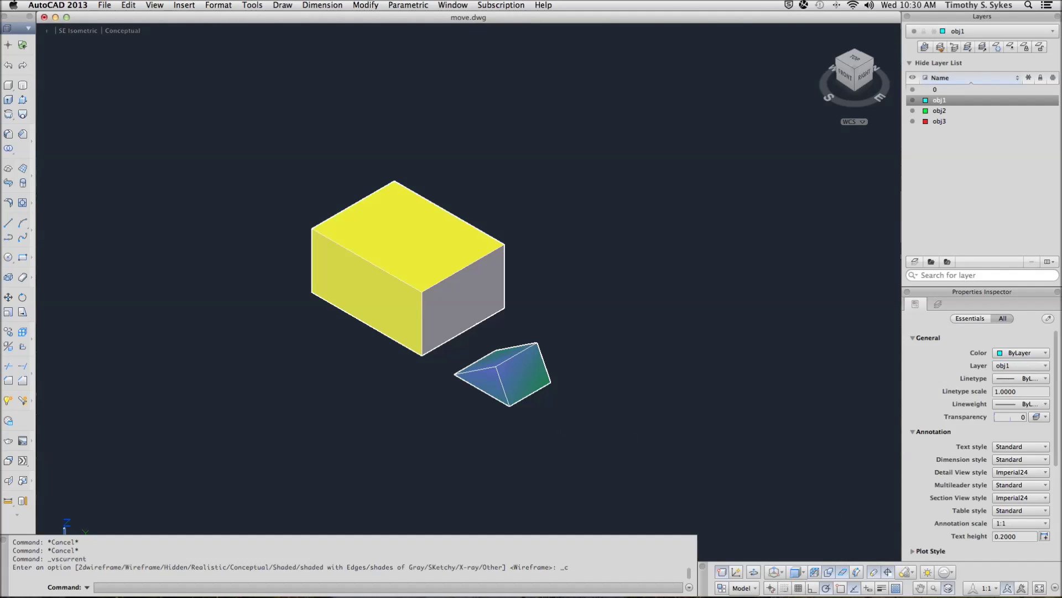
pyautogui.click(504, 387)
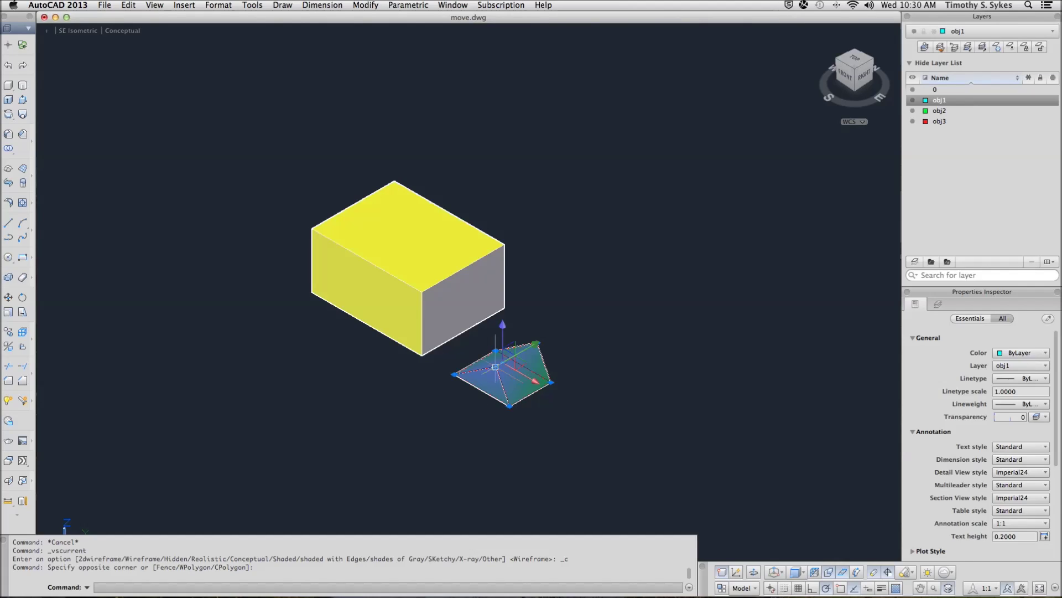
pyautogui.click(497, 367)
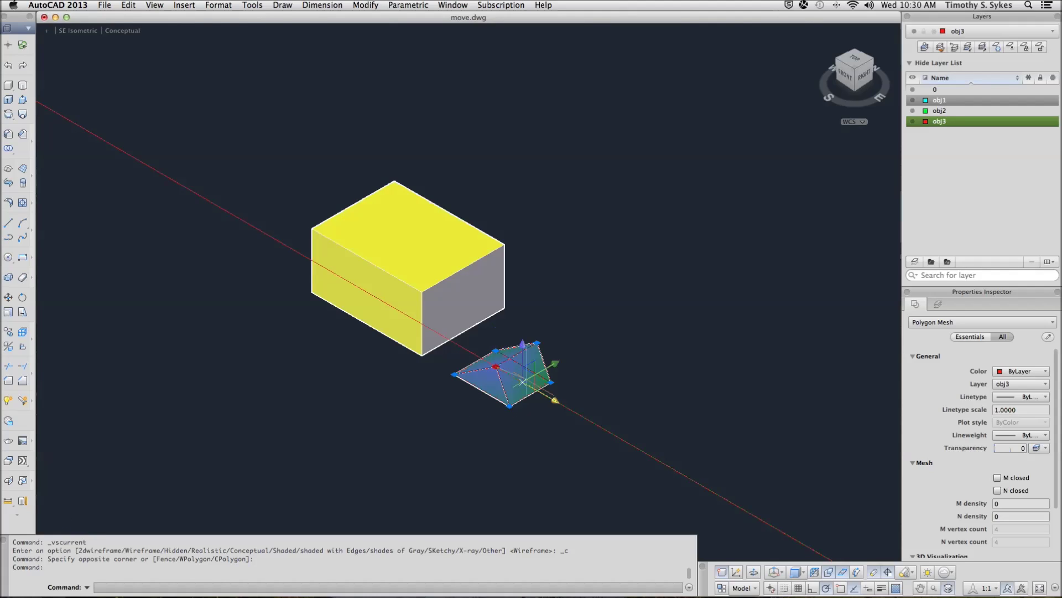
pyautogui.click(496, 367)
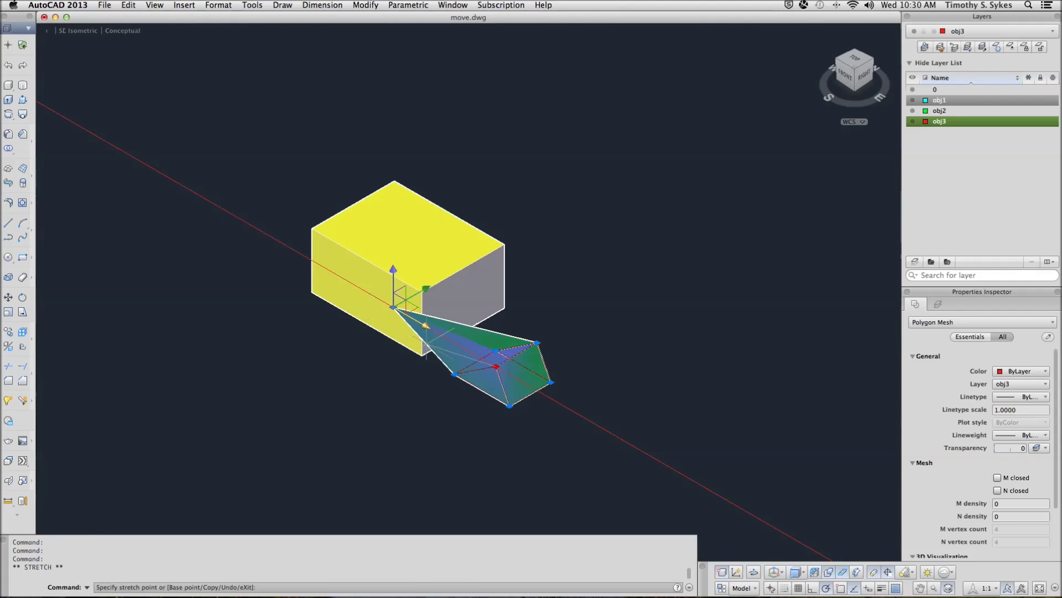
pyautogui.press('Escape')
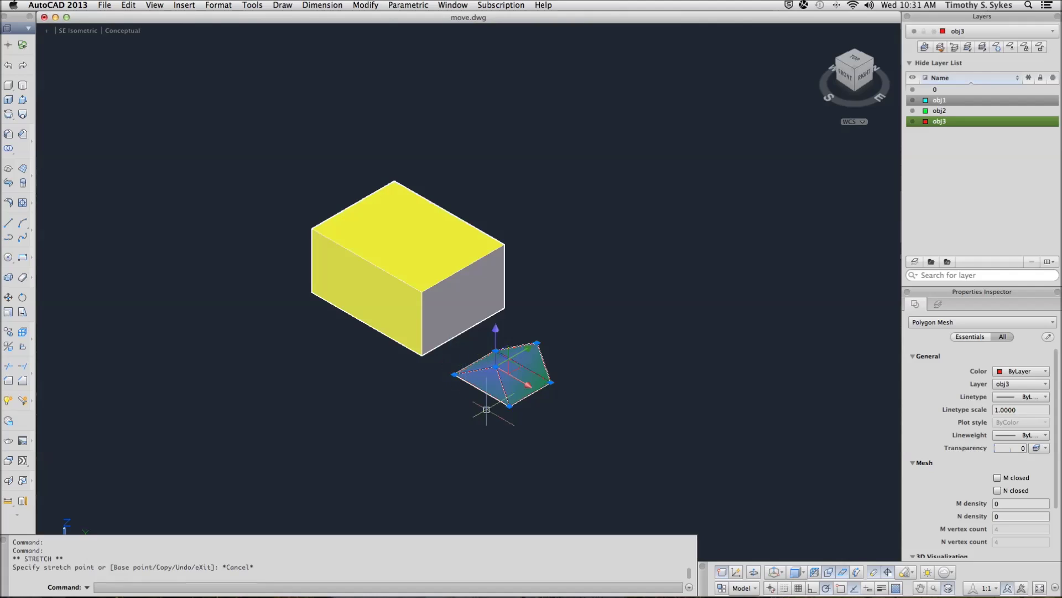
pyautogui.press('Escape')
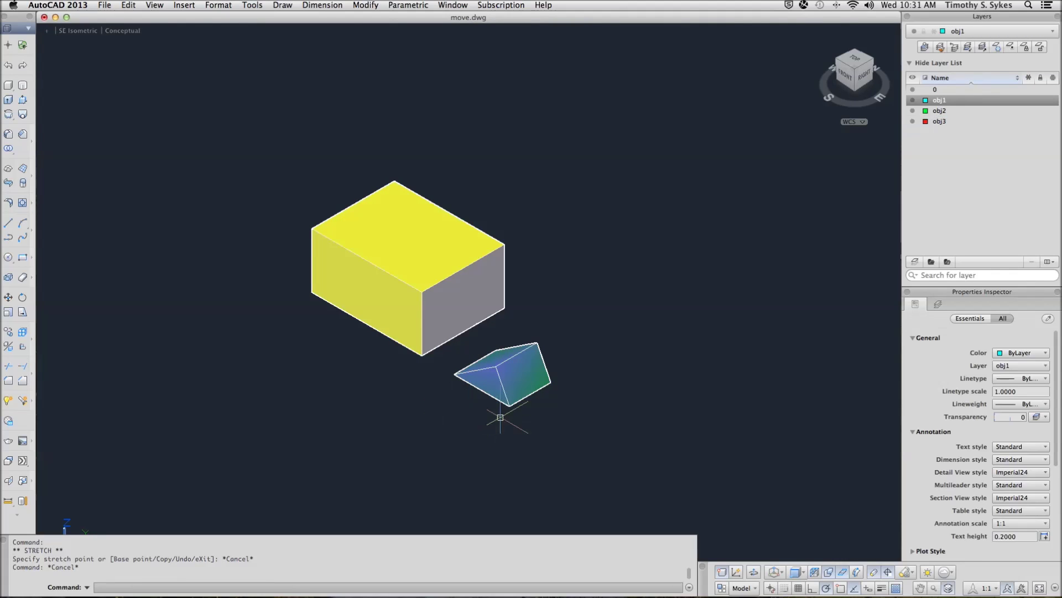
pyautogui.click(556, 420)
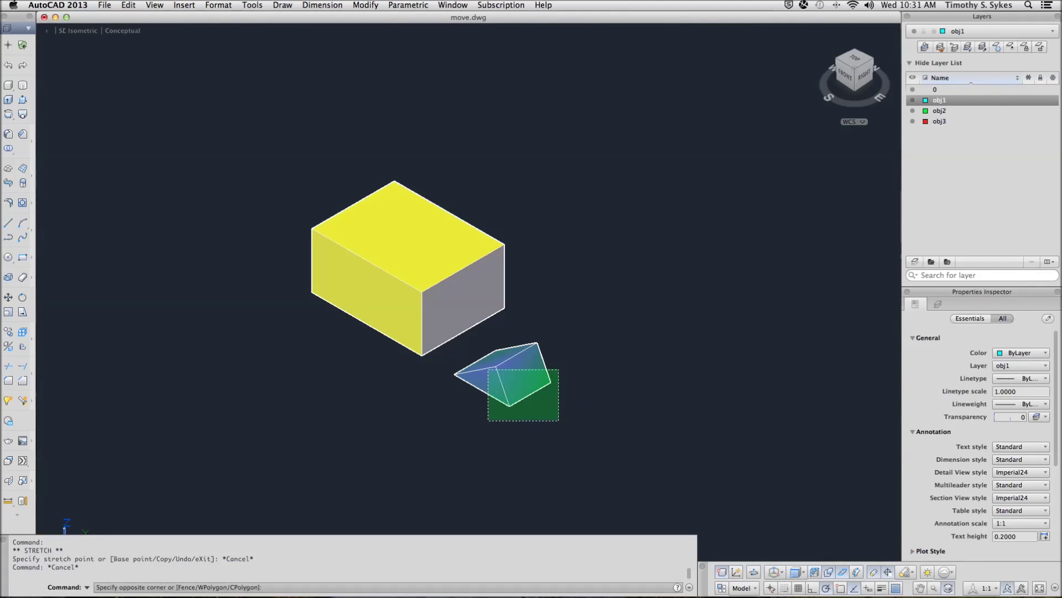
pyautogui.click(477, 349)
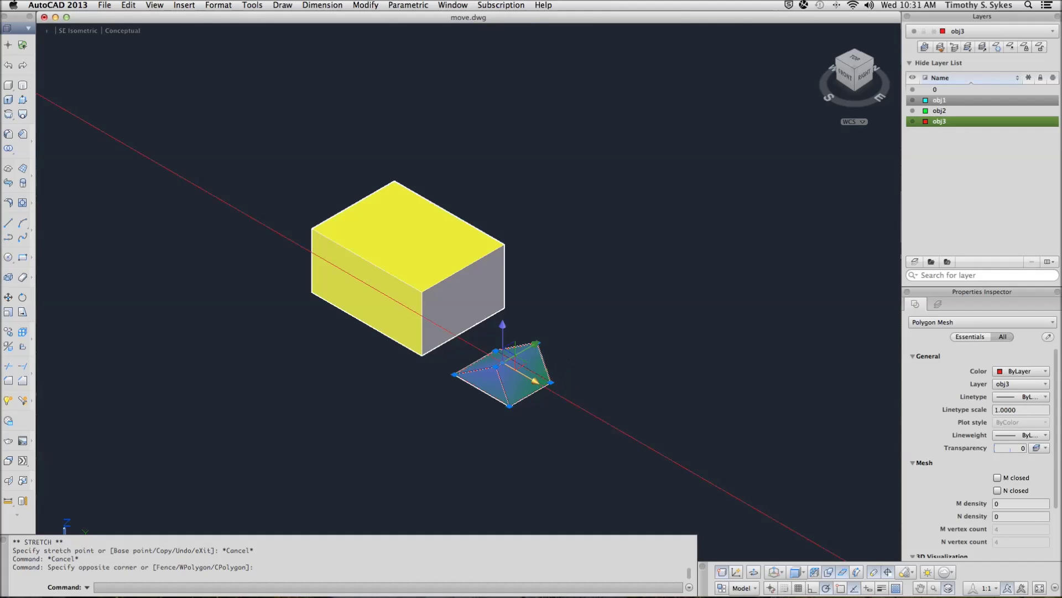
pyautogui.click(517, 371)
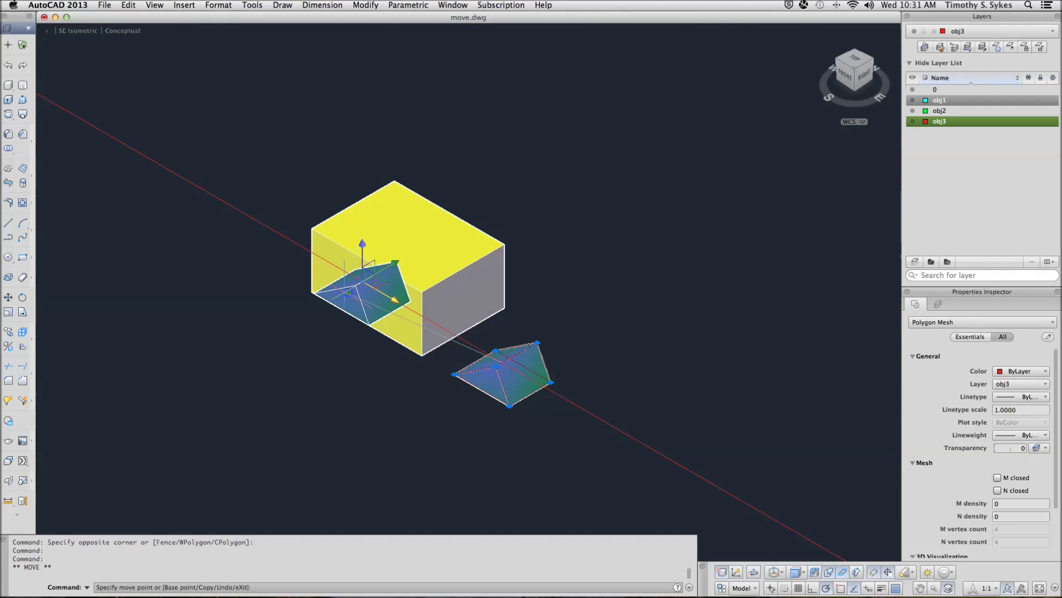
pyautogui.click(348, 292)
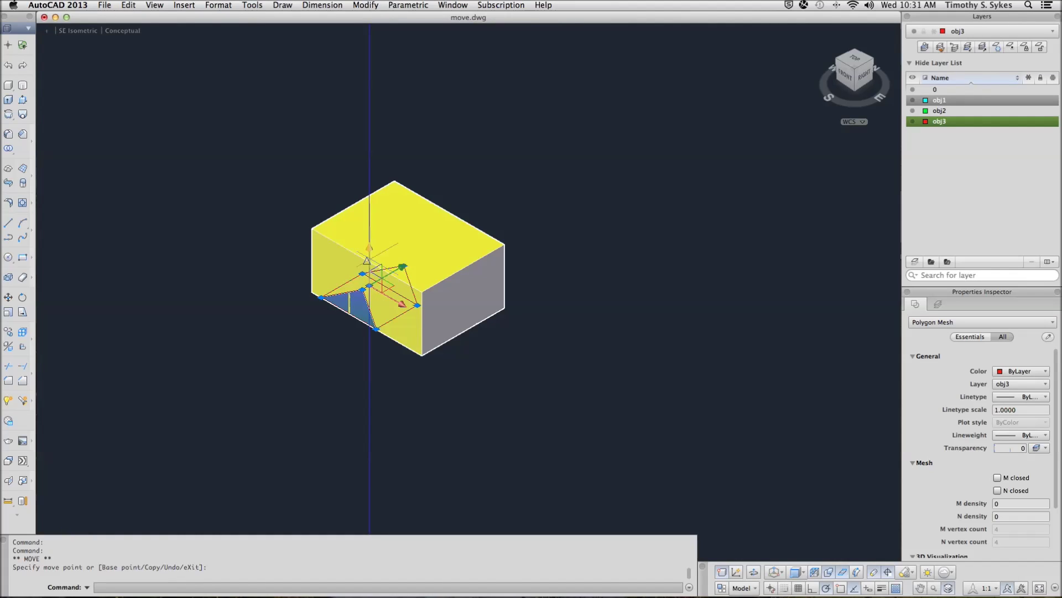
pyautogui.click(369, 260)
pyautogui.click(370, 238)
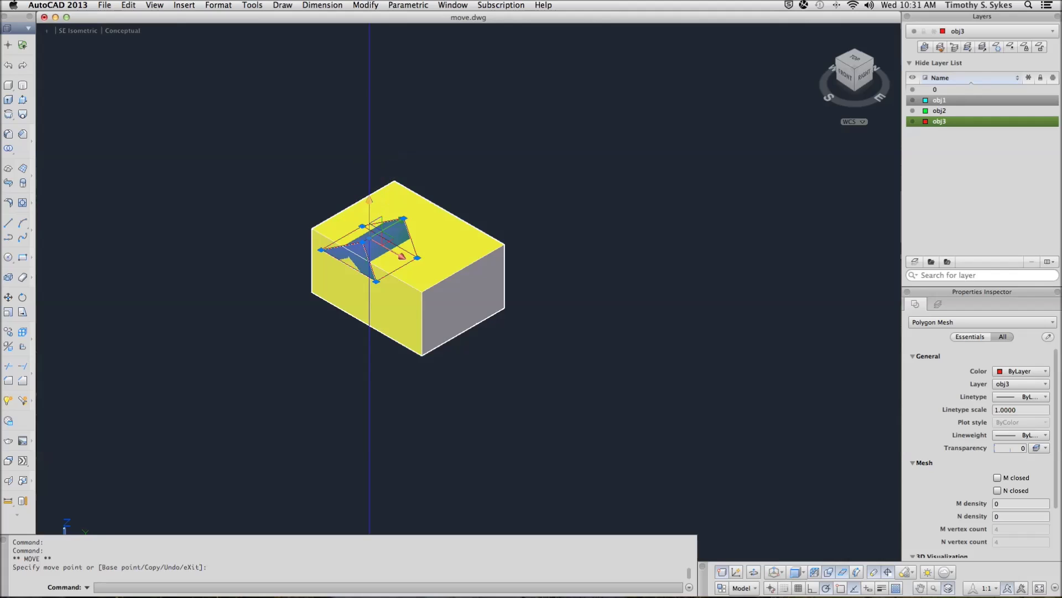
pyautogui.click(372, 212)
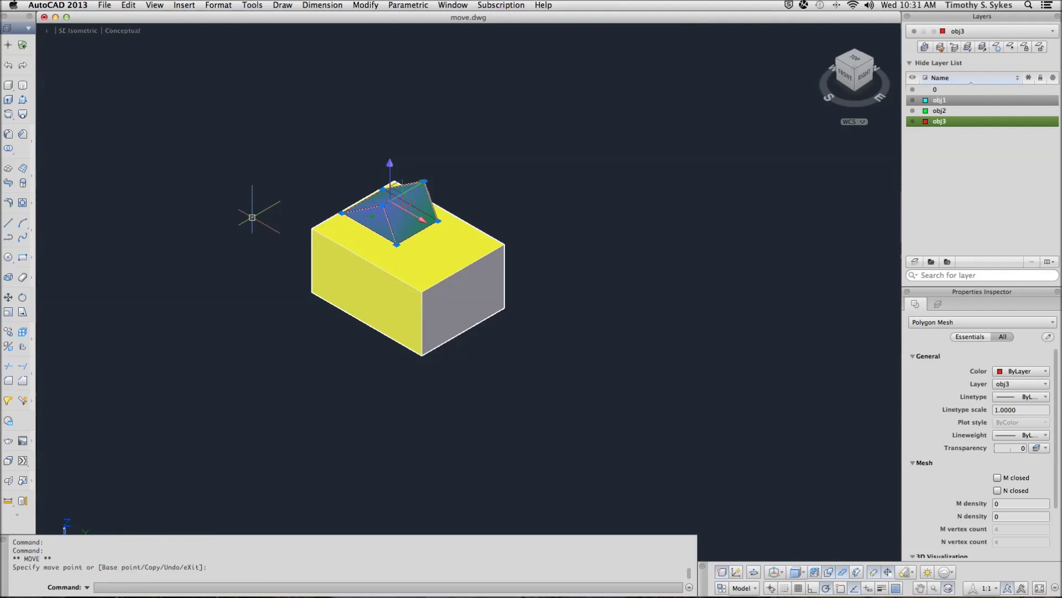
pyautogui.press('super+z')
pyautogui.press('super+z')
pyautogui.press('super+z')
pyautogui.press('super+z')
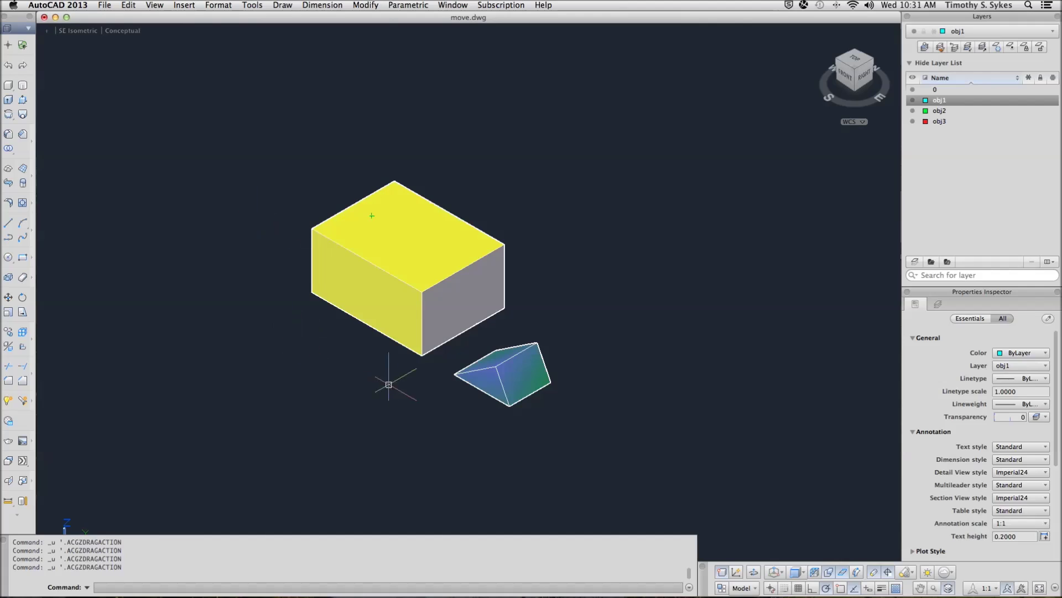
# Step: Erase the blue mesh and display the cyan box in the Wireframe visual style
pyautogui.click(545, 424)
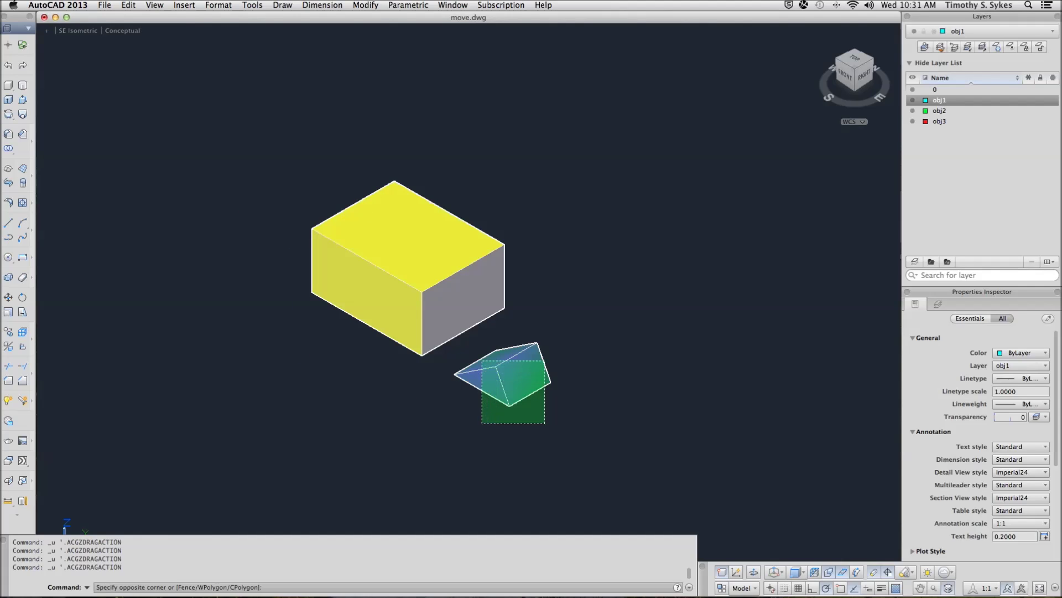
pyautogui.click(477, 355)
pyautogui.press('Delete')
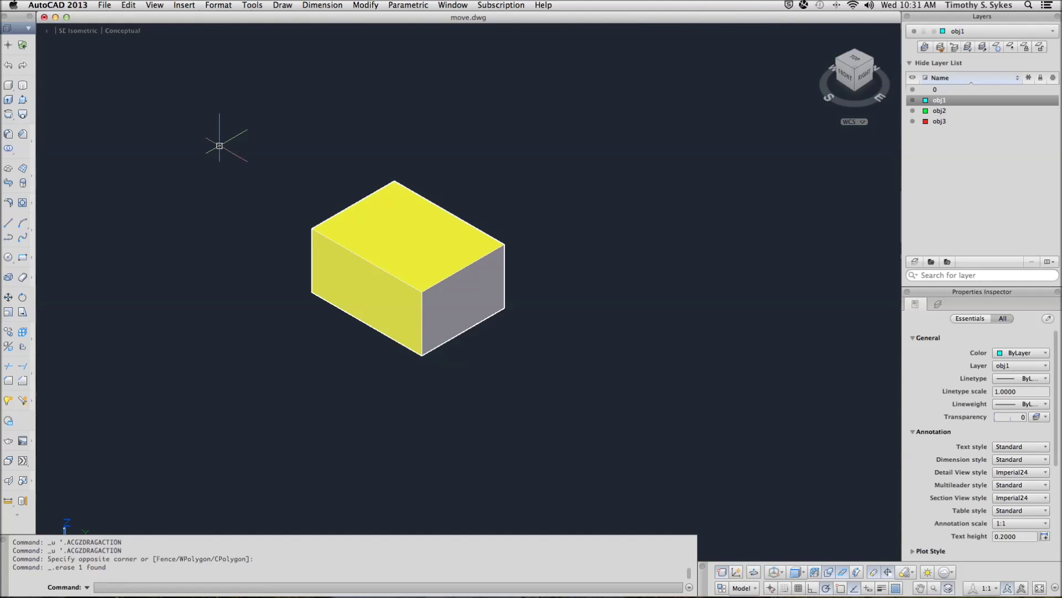
pyautogui.click(127, 32)
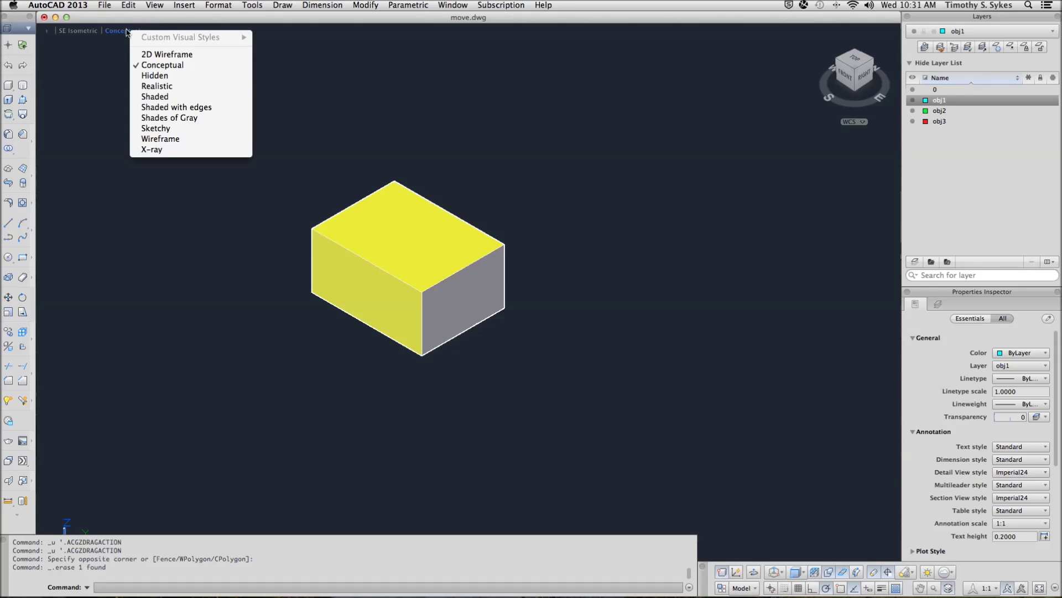
pyautogui.click(160, 139)
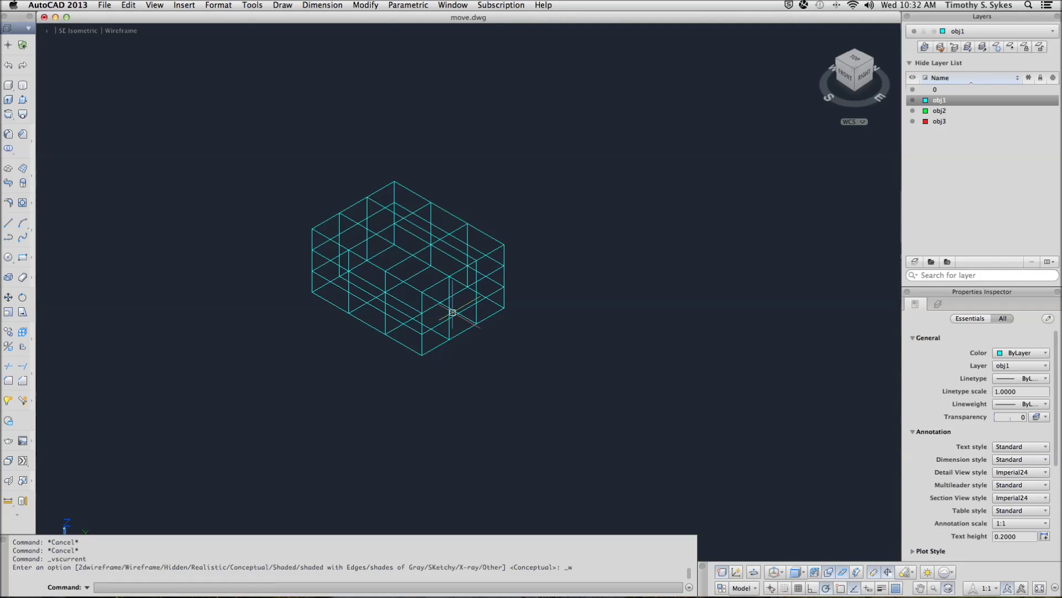
# Step: Stretch one lower side face of the box mesh outward along X into a tapered projection
pyautogui.click(464, 298)
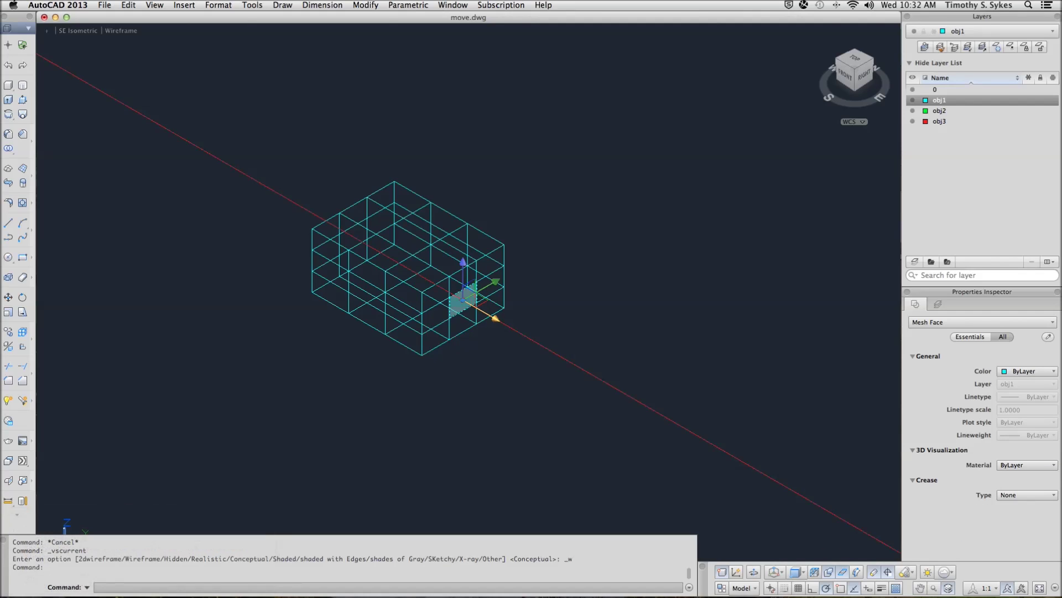
pyautogui.click(471, 304)
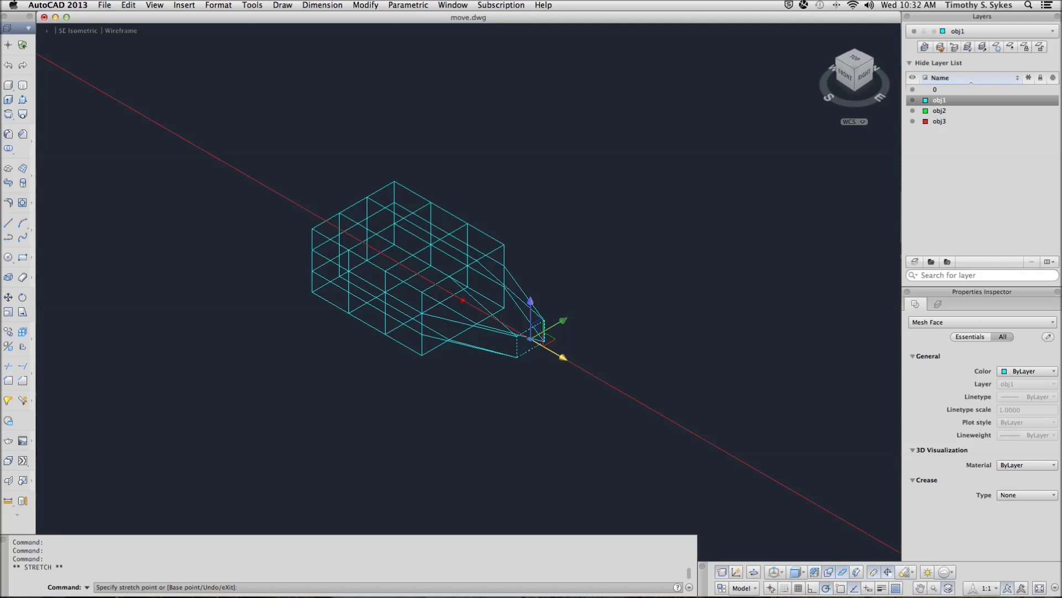
pyautogui.click(535, 341)
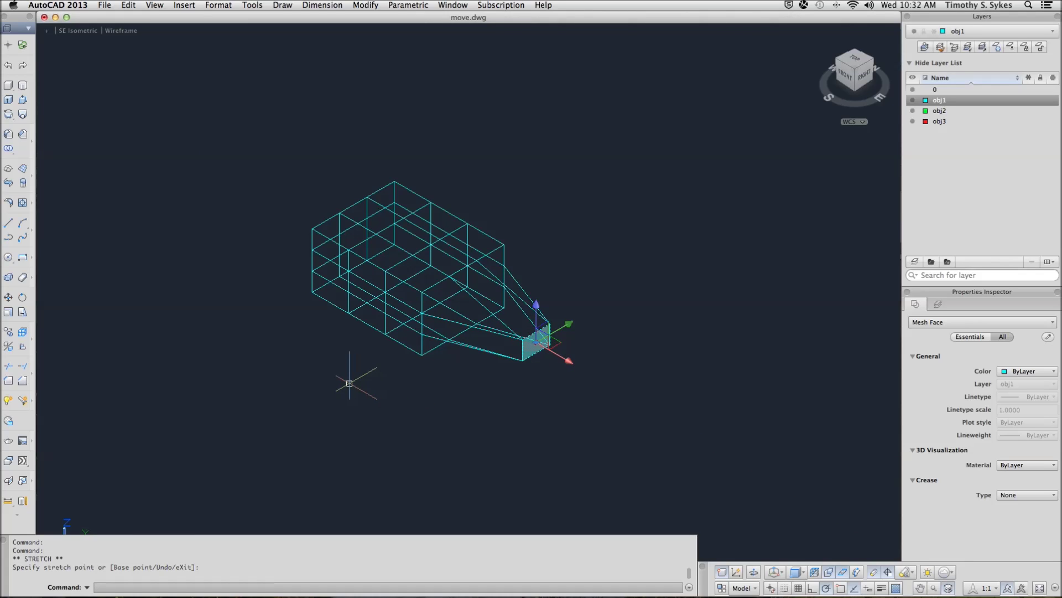
pyautogui.press('Escape')
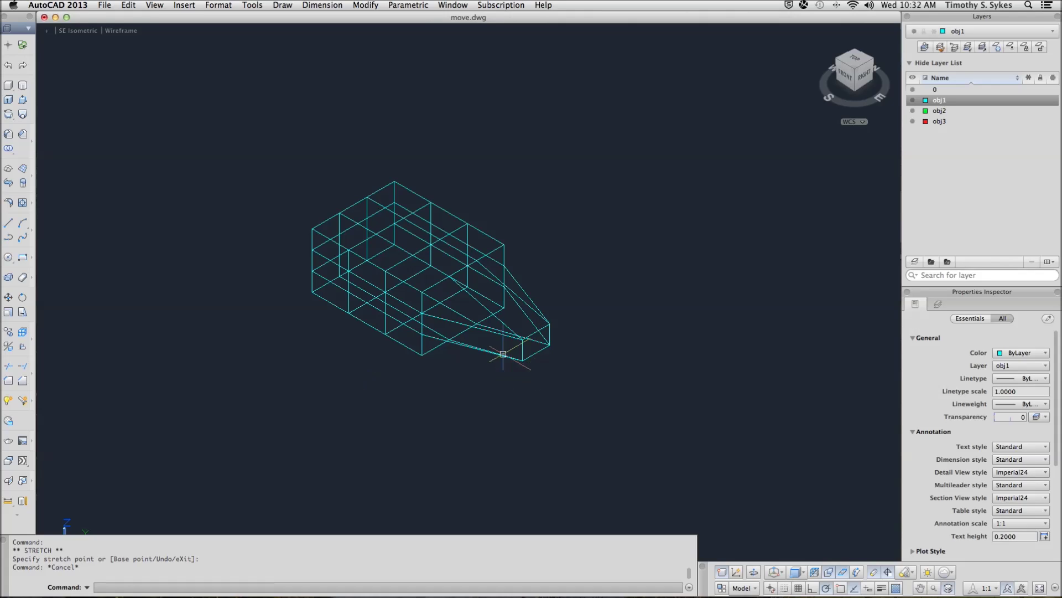